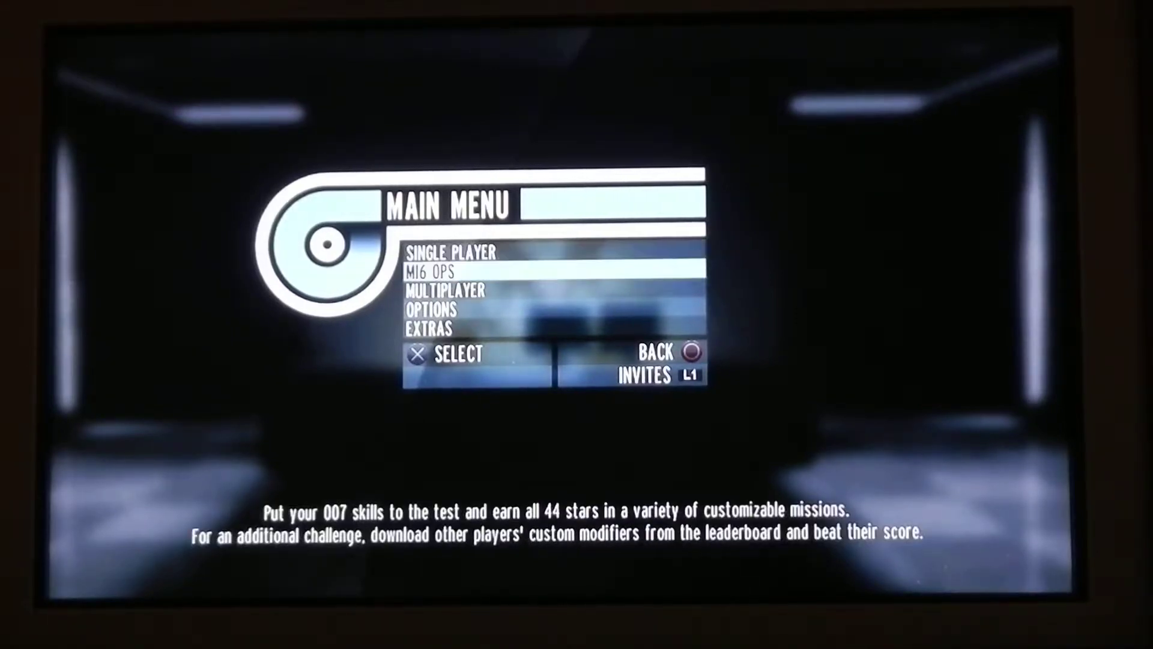
Connect to Multiplayer online and start a Team Conflict quick match.
{"action": "key", "text": "Down"}
{"action": "key", "text": "Down"}
{"action": "key", "text": "Return"}
{"action": "key", "text": "Return"}
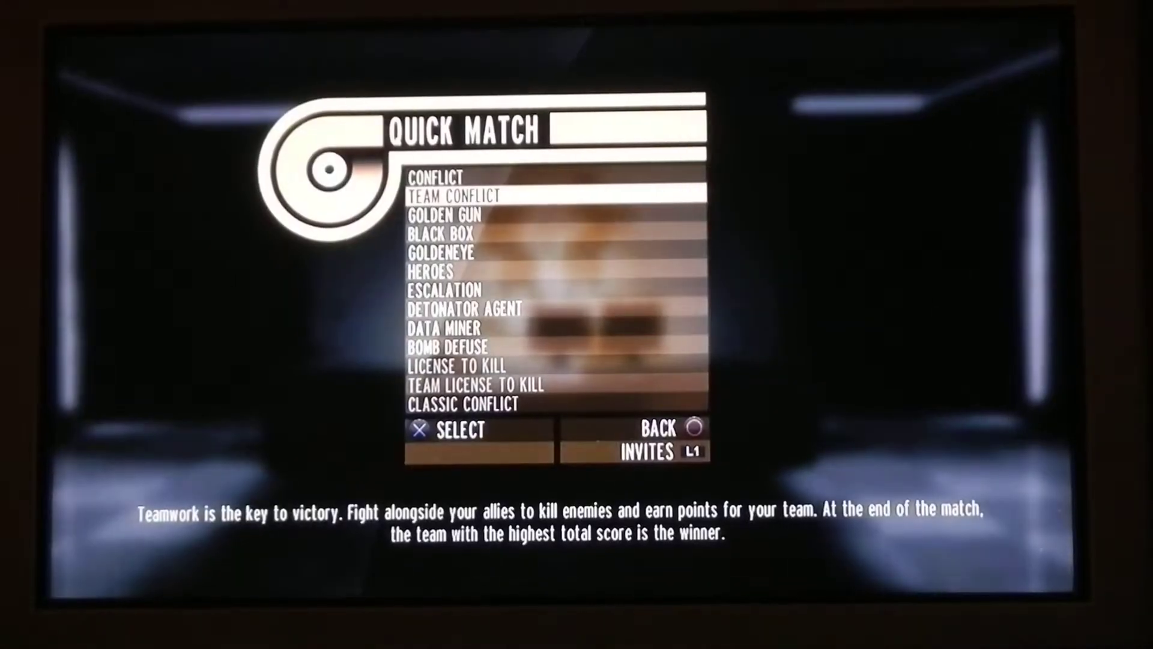
{"action": "key", "text": "Return"}
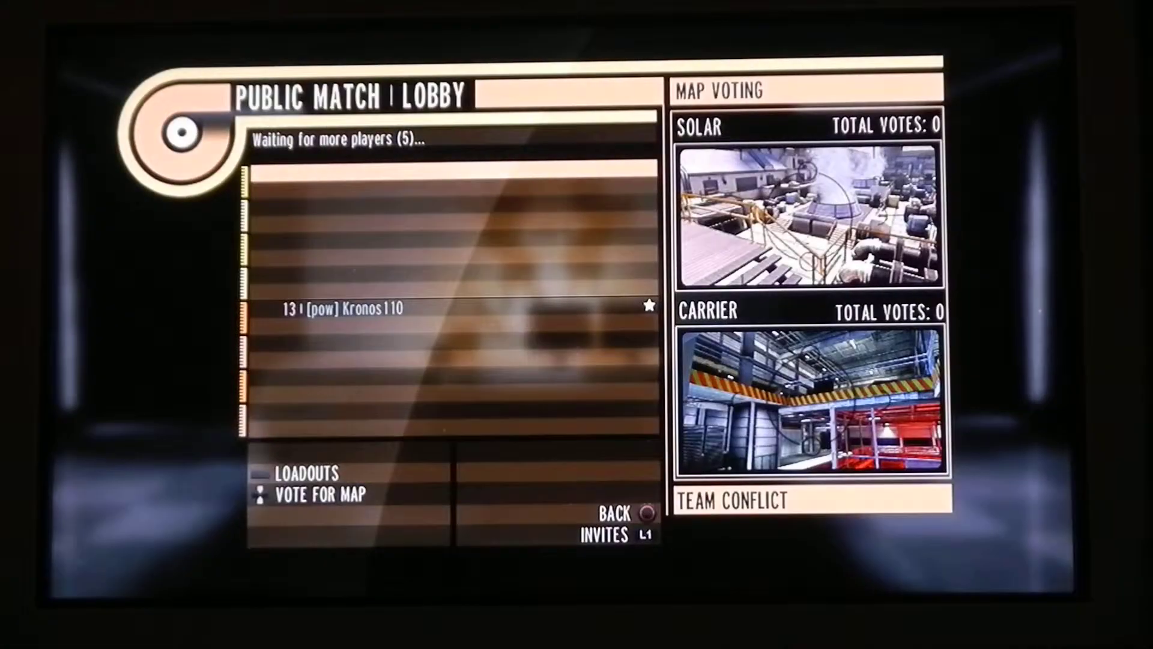
Leave the nearly empty lobby and search for another Team Conflict game.
{"action": "key", "text": "Escape"}
{"action": "key", "text": "Return"}
{"action": "key", "text": "Escape"}
{"action": "key", "text": "Return"}
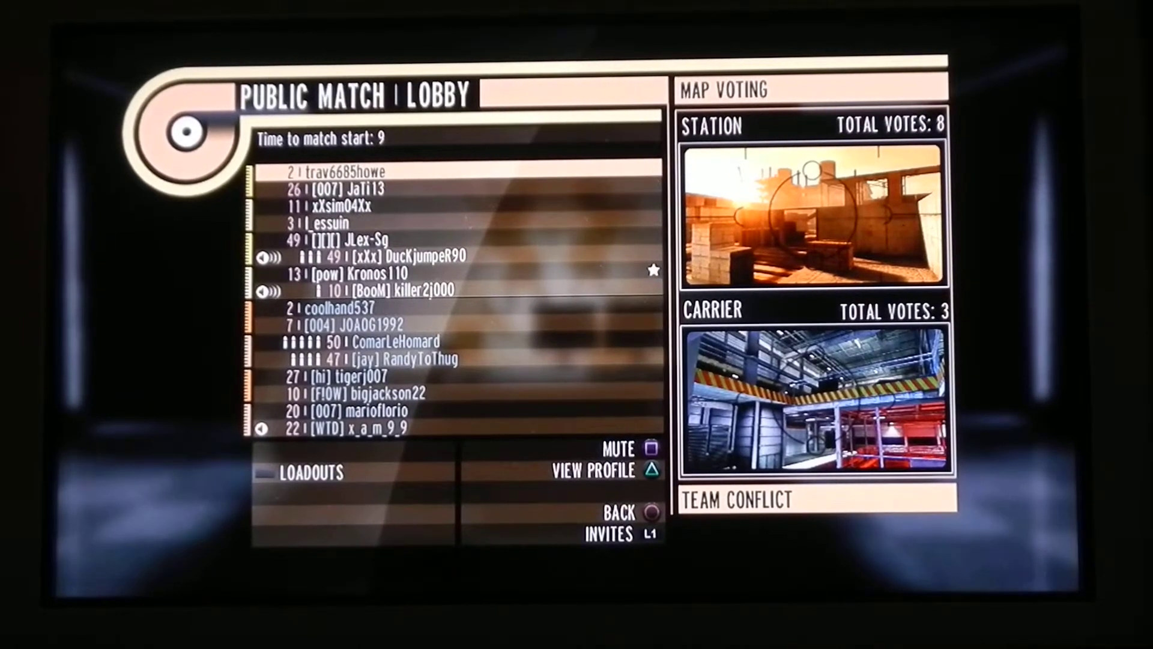
Scroll down the full lobby's player list as the countdown runs with Station leading.
{"action": "key", "text": "Down"}
{"action": "key", "text": "Down"}
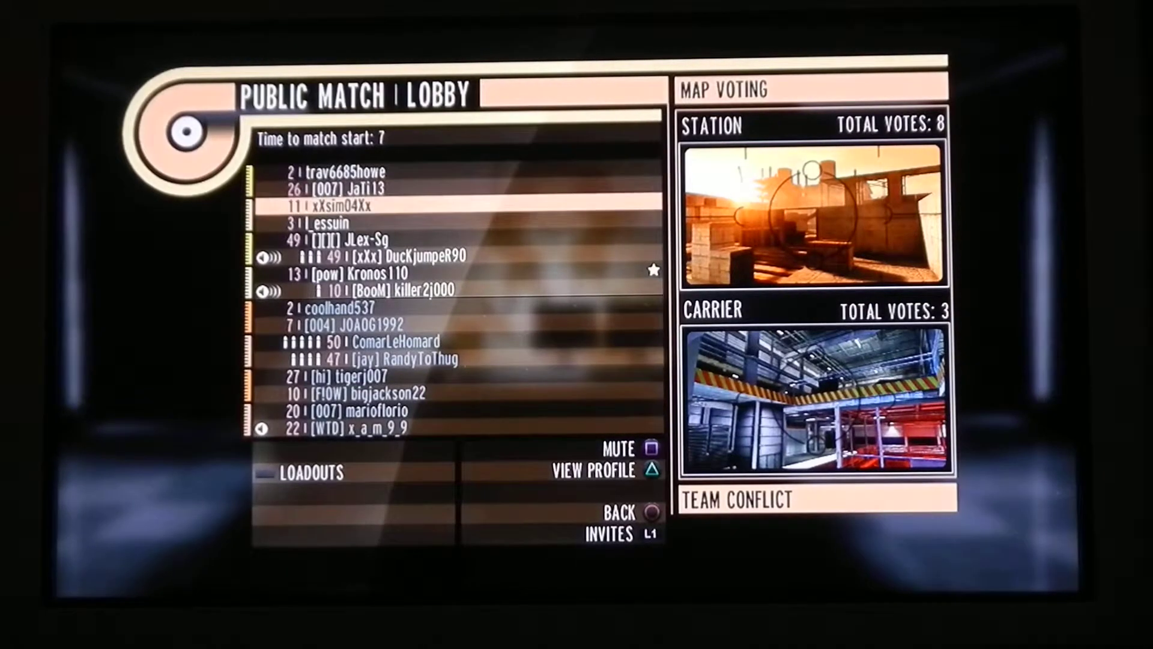
{"action": "key", "text": "Down"}
{"action": "key", "text": "Down"}
{"action": "key", "text": "Down"}
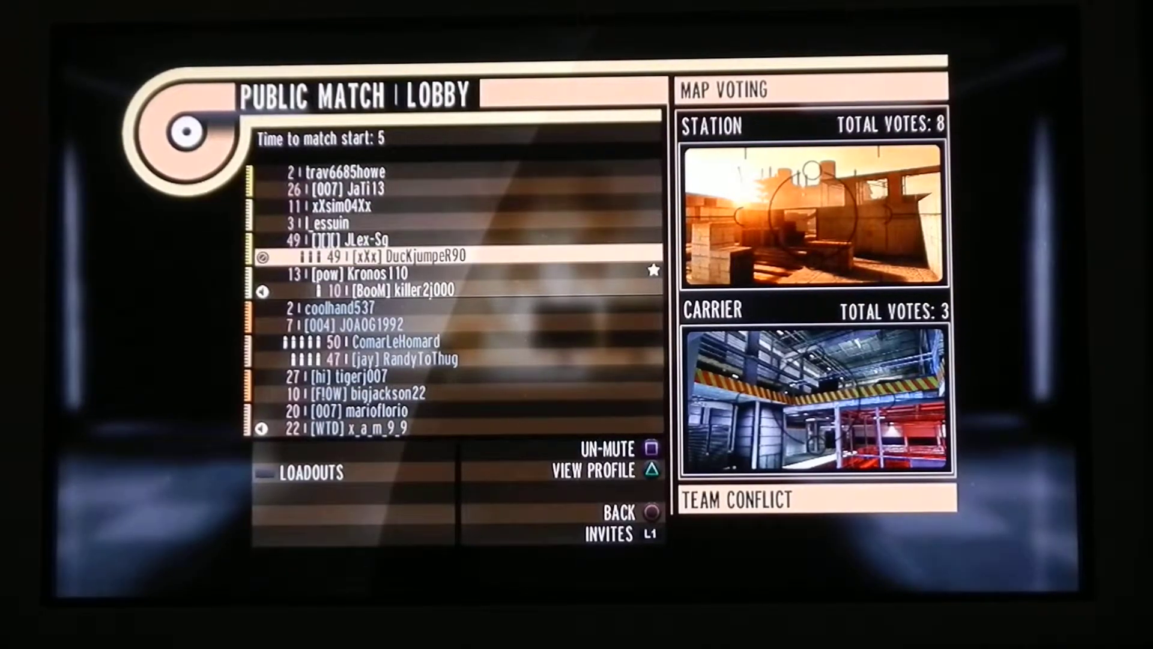
{"action": "key", "text": "Down"}
{"action": "key", "text": "Down"}
{"action": "key", "text": "Down"}
{"action": "key", "text": "Down"}
{"action": "key", "text": "Down"}
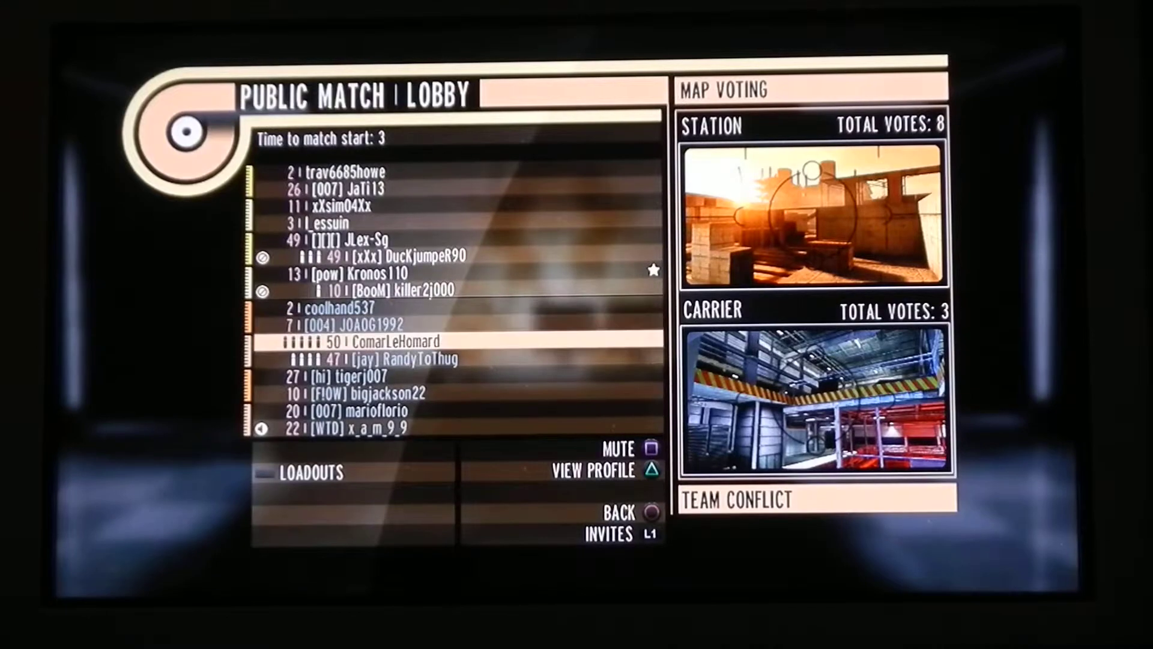
{"action": "key", "text": "Down"}
{"action": "key", "text": "Down"}
{"action": "key", "text": "Down"}
{"action": "key", "text": "Down"}
{"action": "key", "text": "Down"}
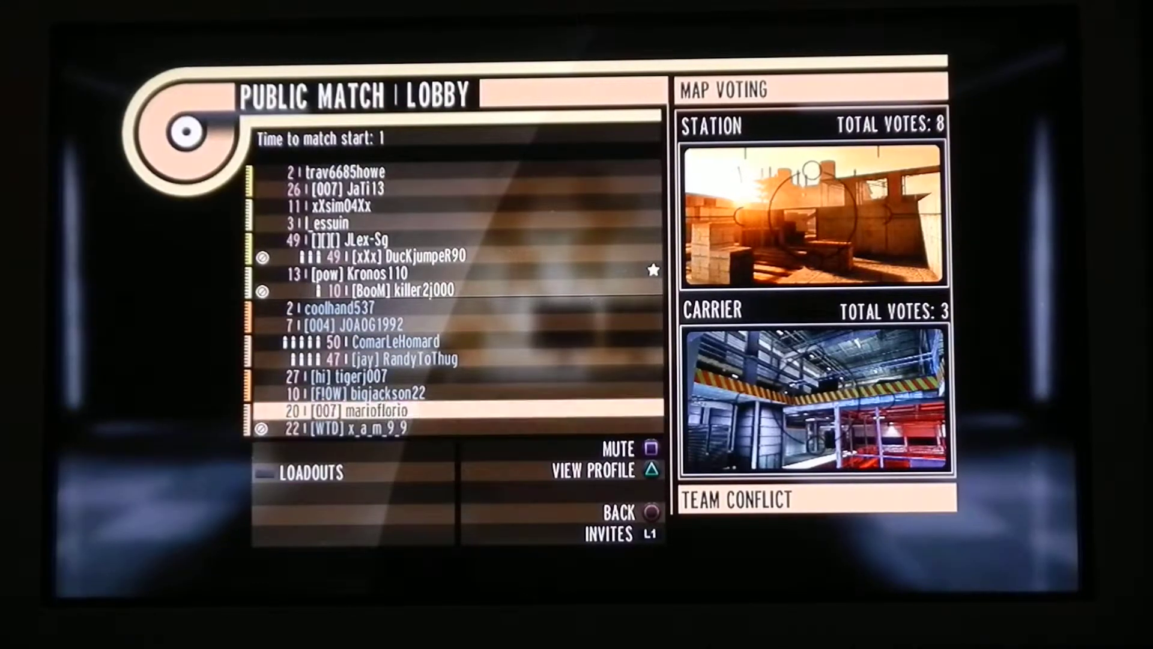